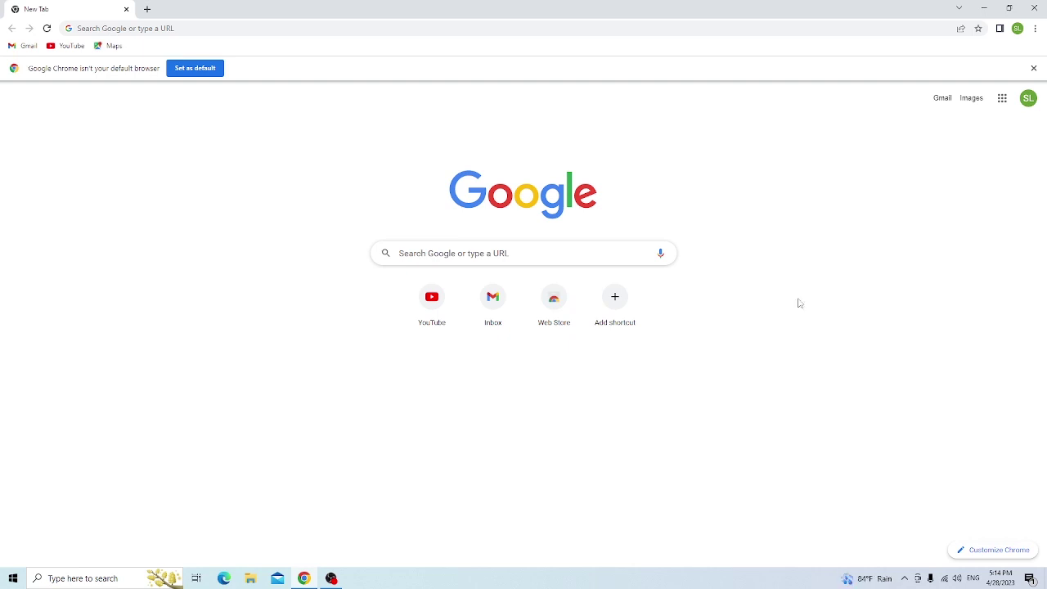
- Search Google for "canva" and open the Canva website from the results
{"action": "left_click", "coordinate": [498, 253]}
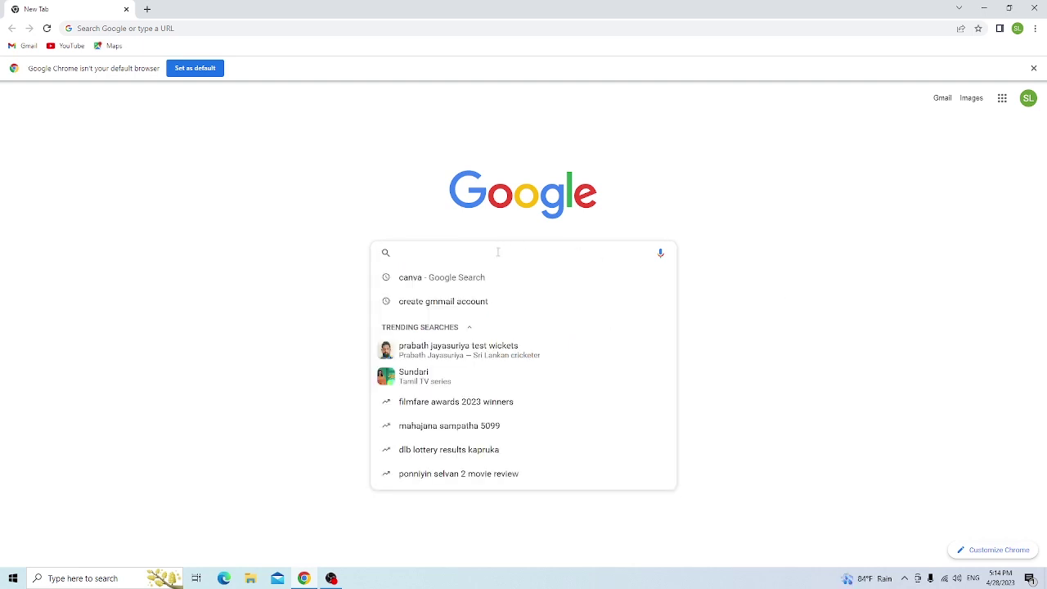
{"action": "type", "text": "canva"}
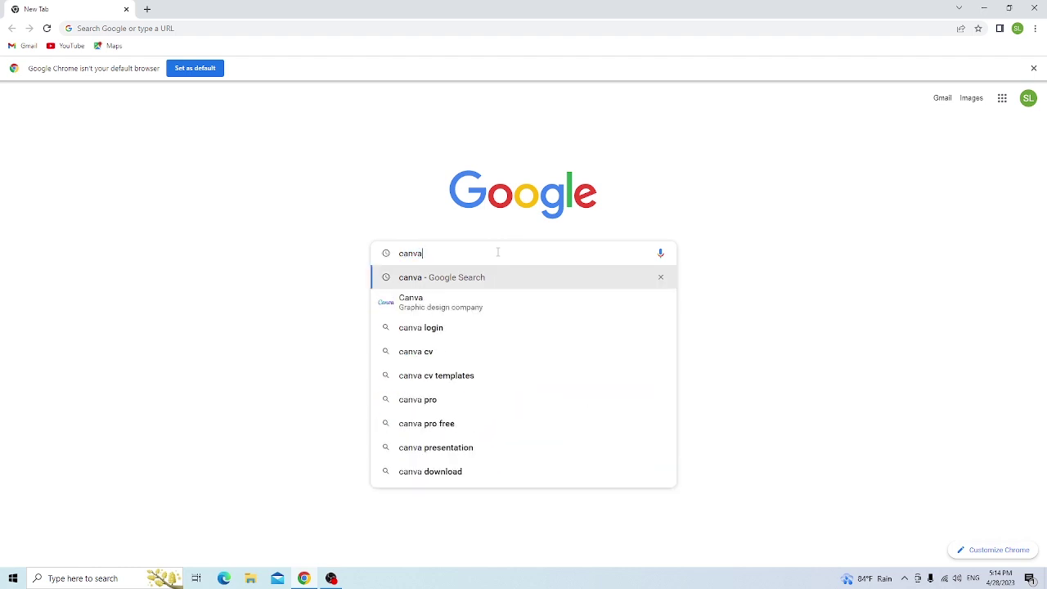
{"action": "key", "text": "Return"}
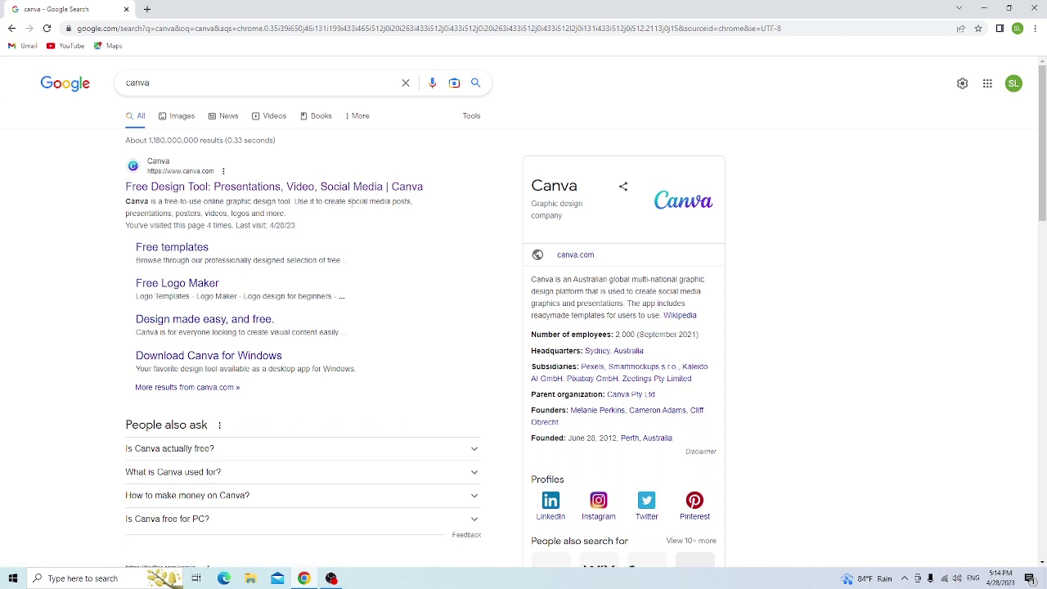
{"action": "left_click", "coordinate": [321, 188]}
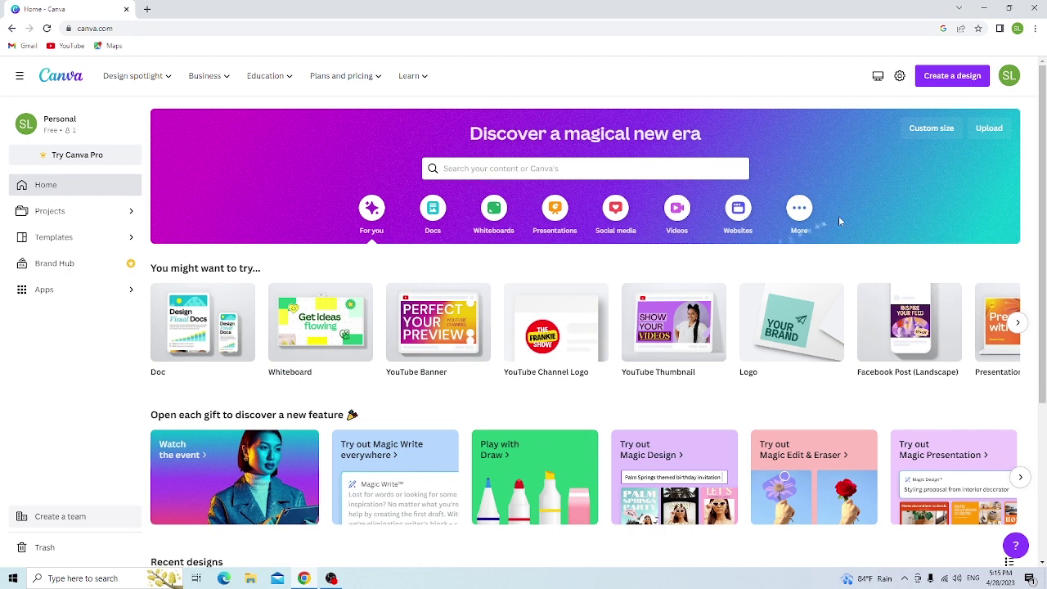
- Create a new custom-size design 800 px wide and 800 px high
{"action": "left_click", "coordinate": [959, 82]}
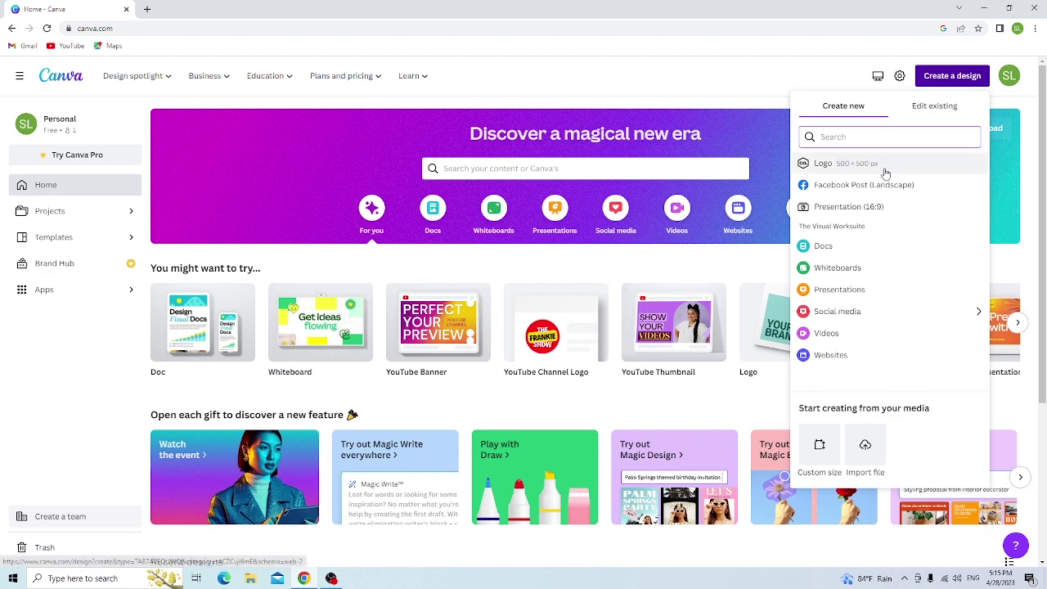
{"action": "left_click", "coordinate": [809, 463]}
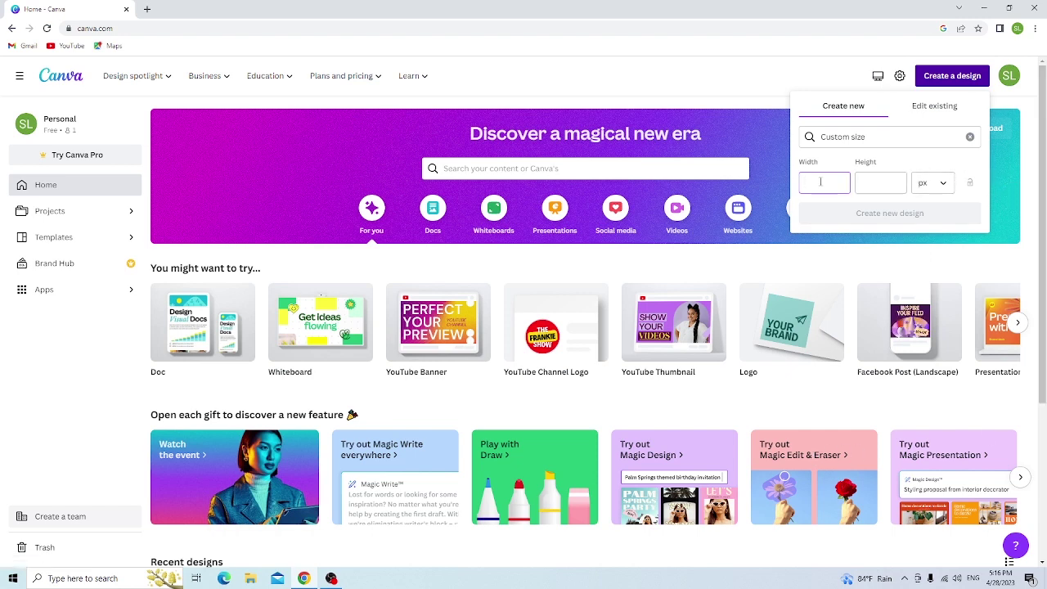
{"action": "type", "text": "800"}
{"action": "left_click", "coordinate": [877, 182]}
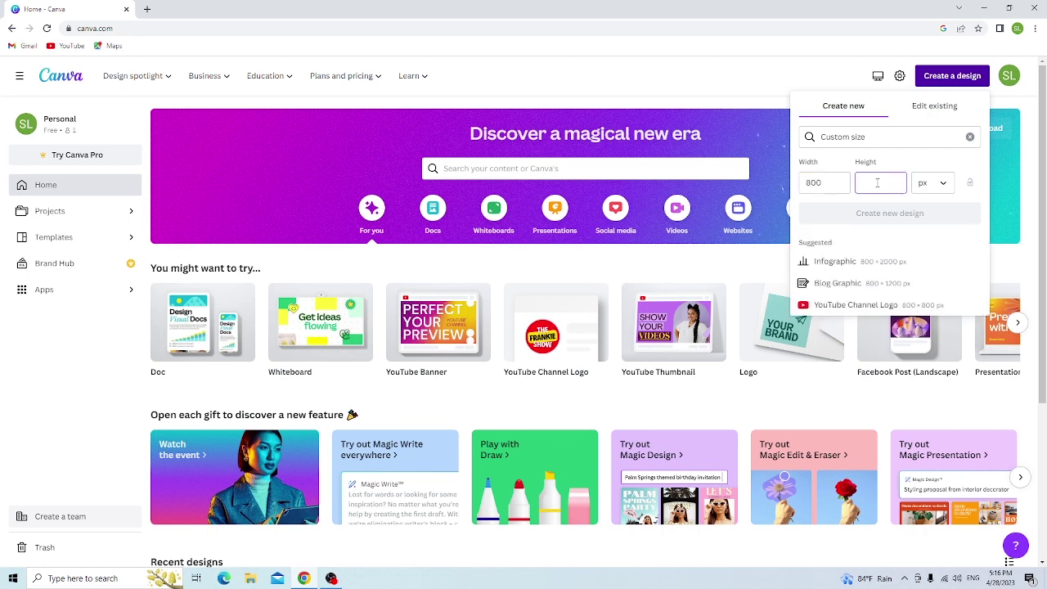
{"action": "type", "text": "800"}
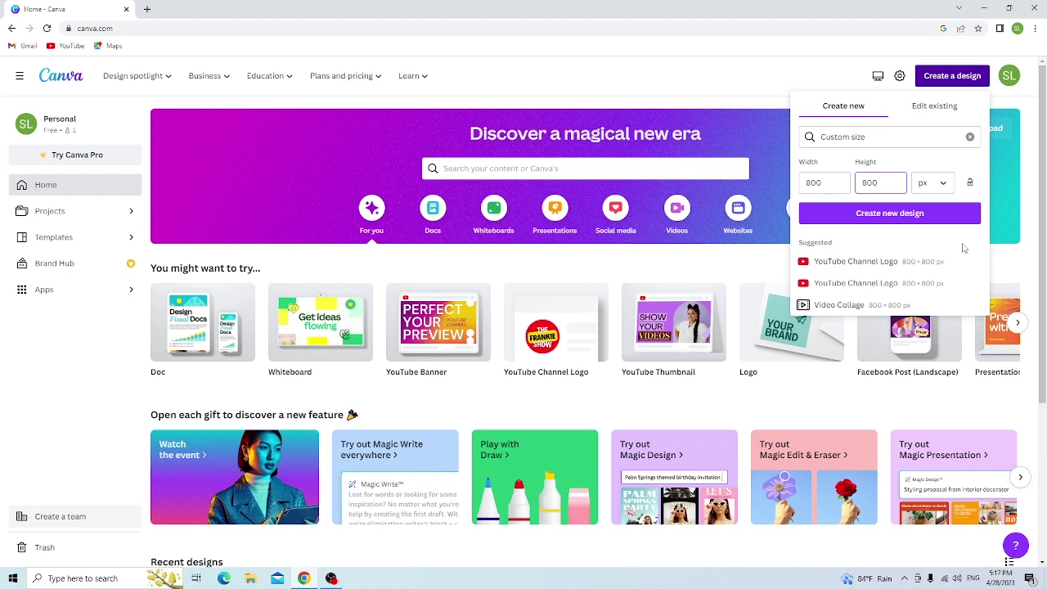
{"action": "left_click", "coordinate": [900, 214]}
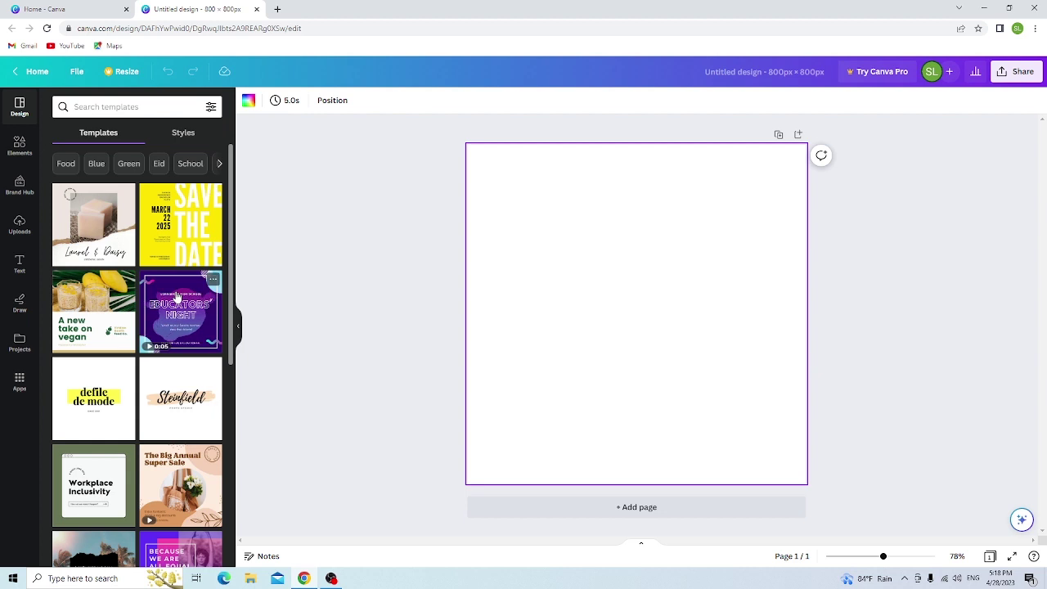
- Browse the design templates and apply the black AQUOS letter tech logo template to the blank page
{"action": "scroll", "coordinate": [176, 290], "scroll_direction": "down", "scroll_amount": 2}
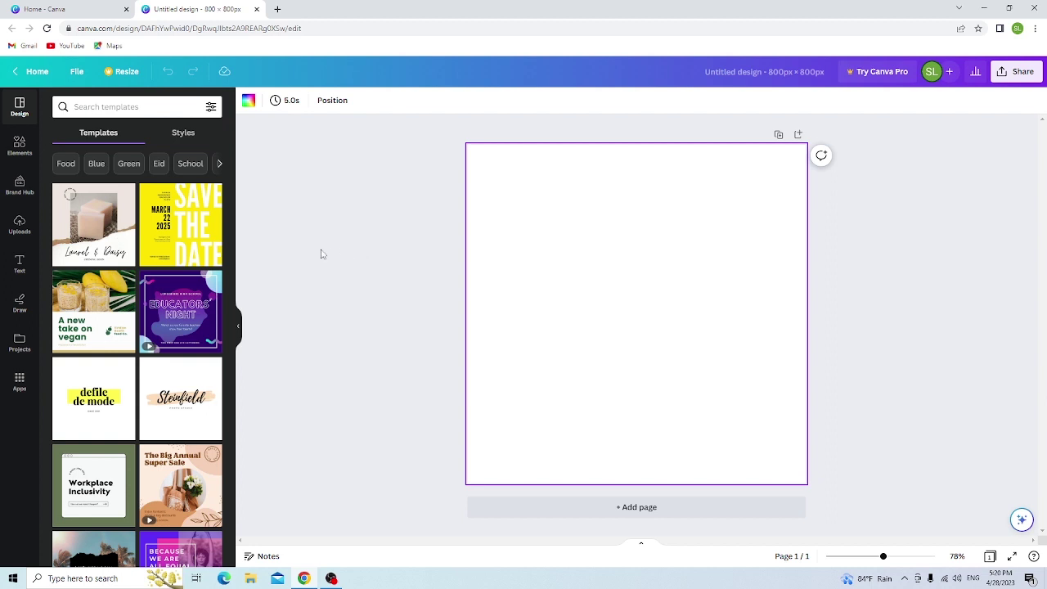
{"action": "scroll", "coordinate": [207, 350], "scroll_direction": "down", "scroll_amount": 10}
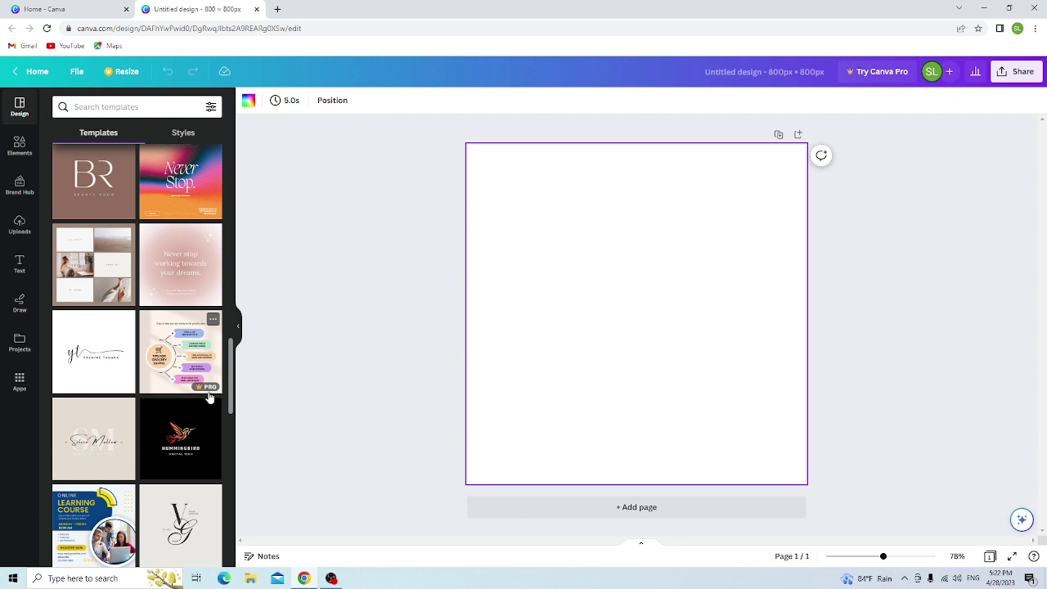
{"action": "scroll", "coordinate": [208, 397], "scroll_direction": "down", "scroll_amount": 6}
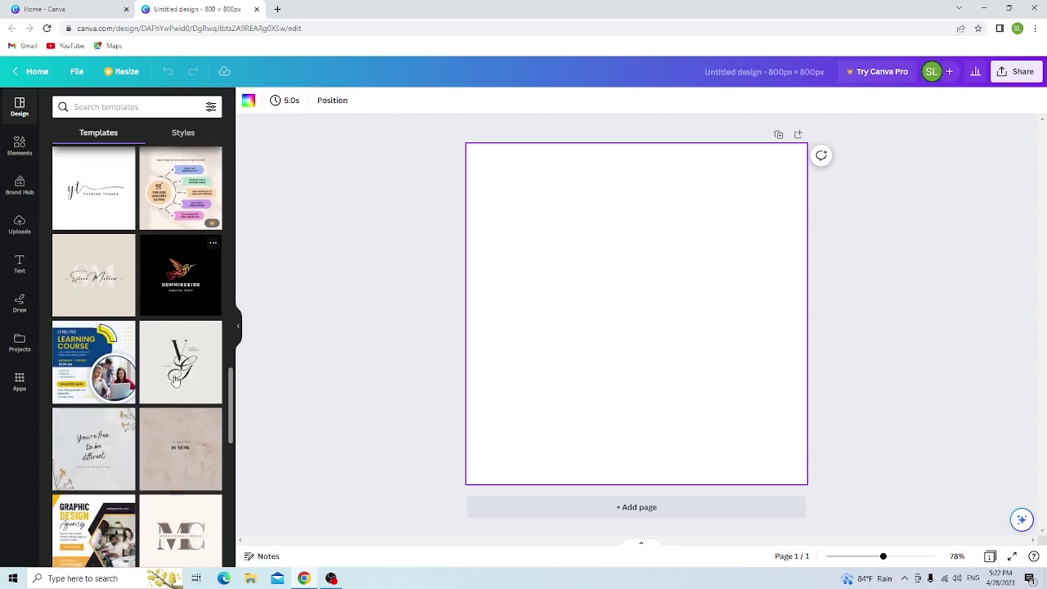
{"action": "scroll", "coordinate": [174, 375], "scroll_direction": "down", "scroll_amount": 3}
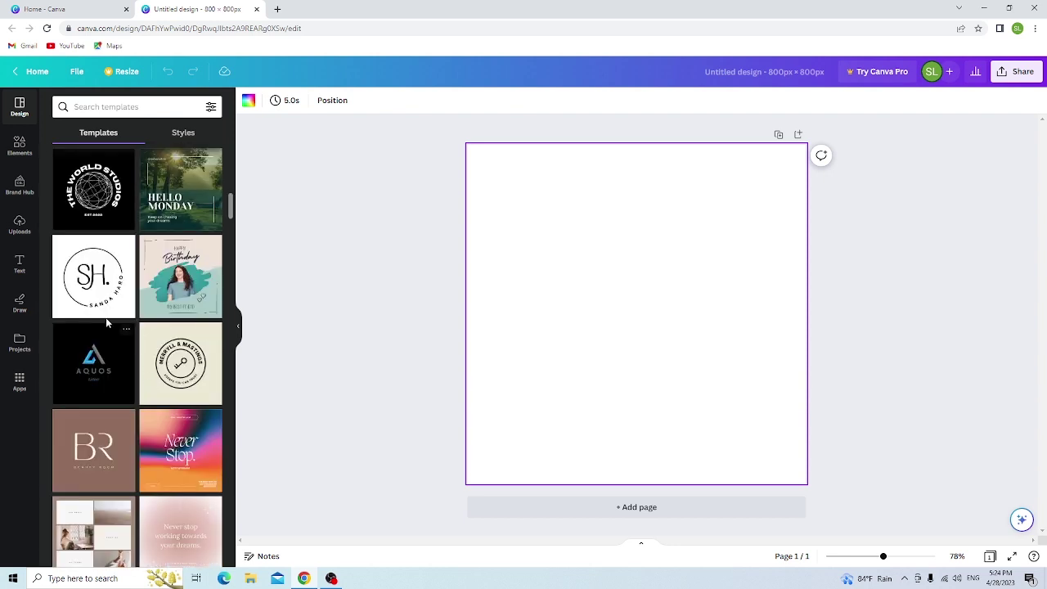
{"action": "left_click", "coordinate": [111, 366]}
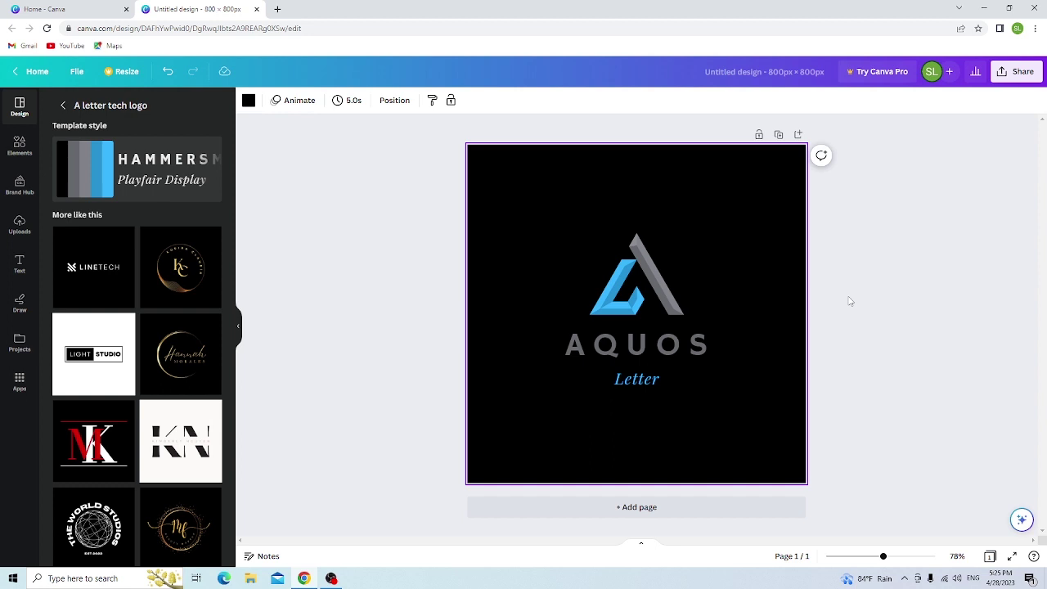
- Replace the AQUOS title text in the logo with "SL GUIDE"
{"action": "left_click", "coordinate": [712, 349]}
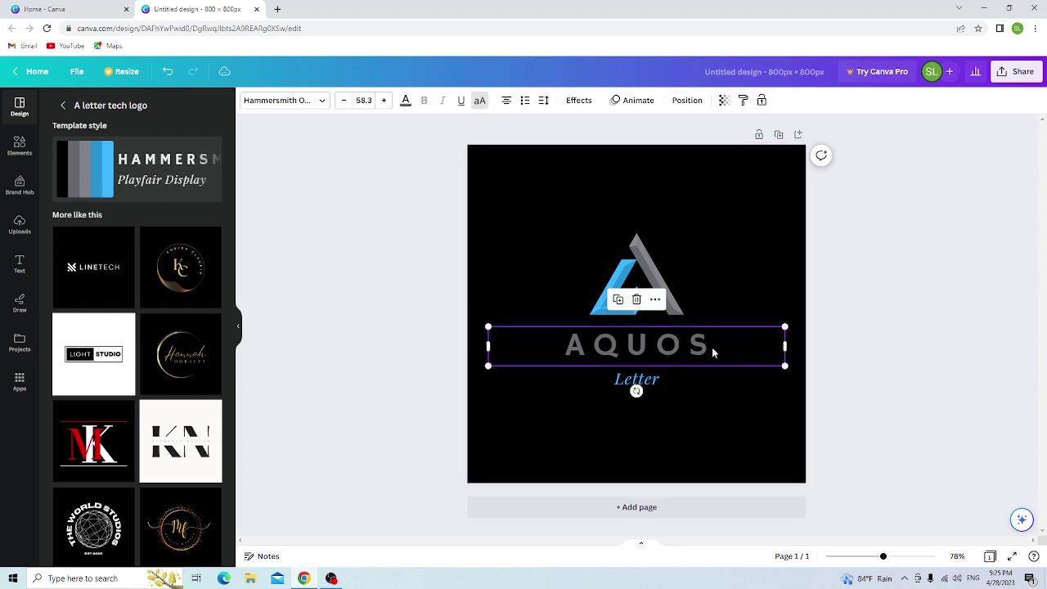
{"action": "double_click", "coordinate": [712, 347]}
{"action": "key", "text": "Escape"}
{"action": "key", "text": "Escape"}
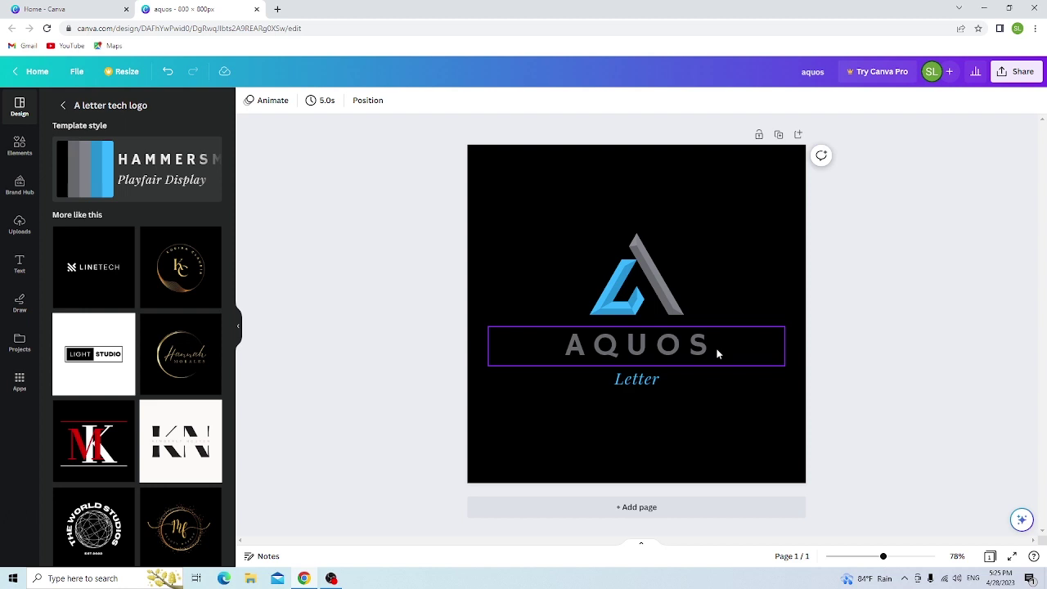
{"action": "double_click", "coordinate": [715, 345]}
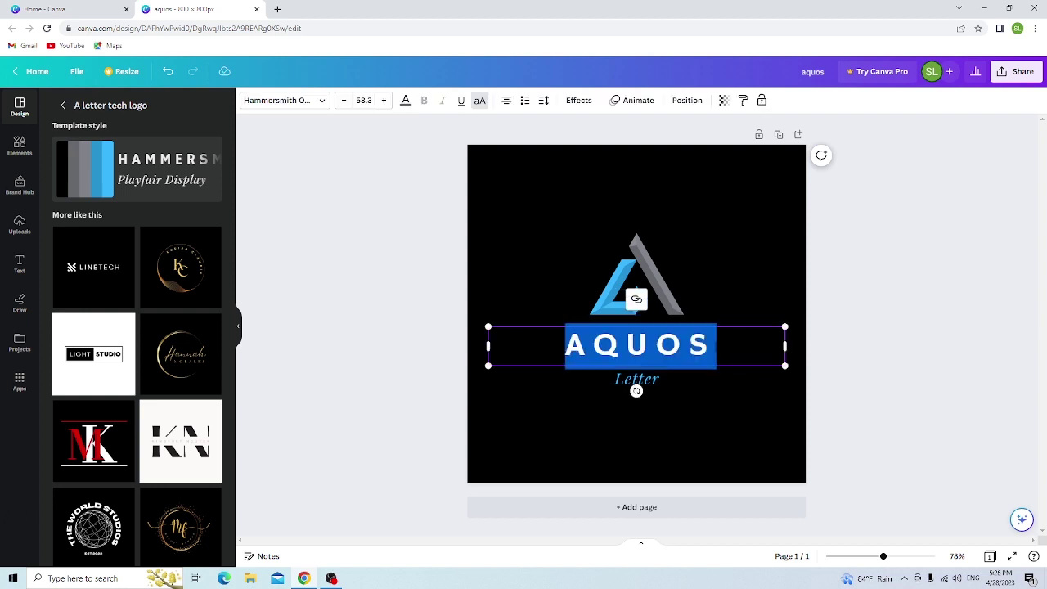
{"action": "type", "text": "s"}
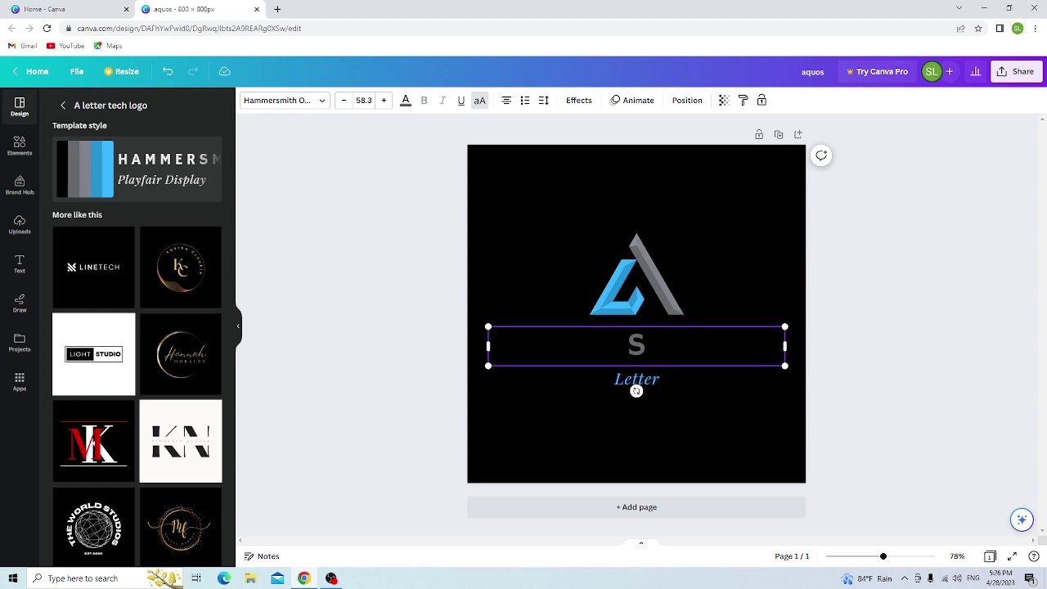
{"action": "type", "text": "l g"}
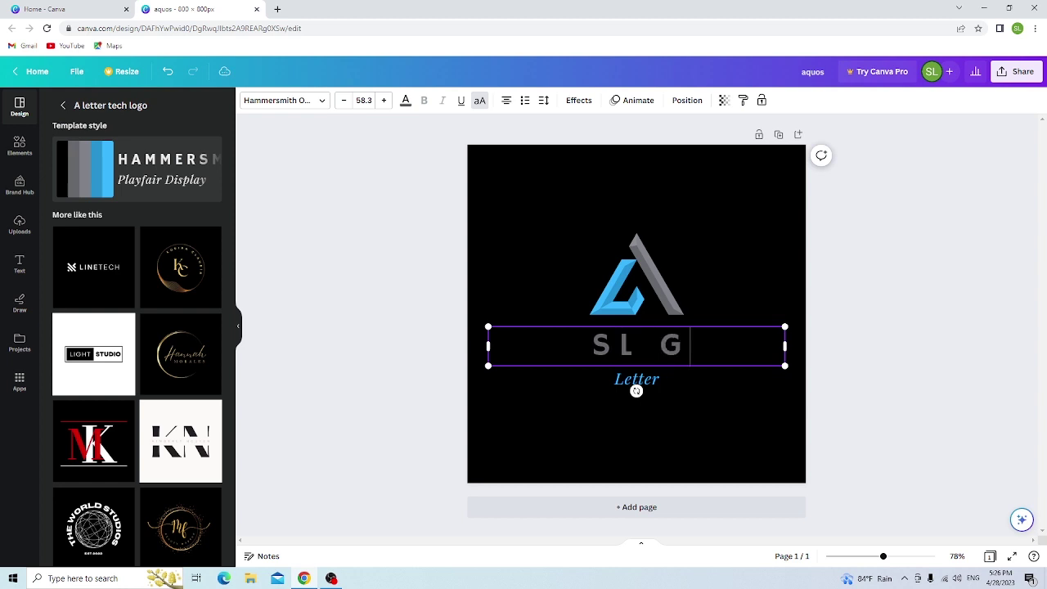
{"action": "type", "text": "uide"}
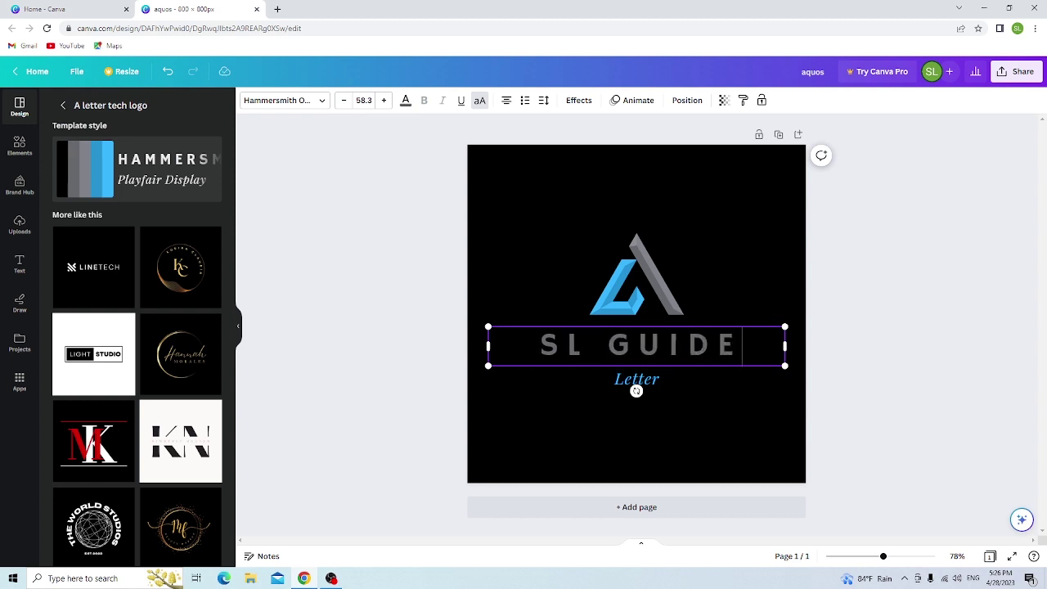
{"action": "left_click", "coordinate": [885, 280]}
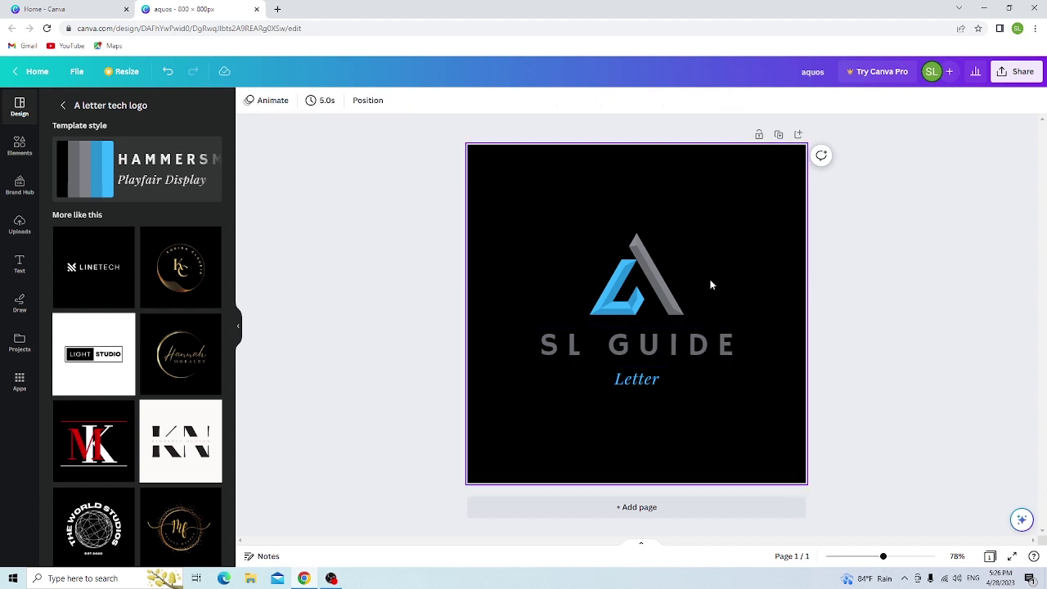
- Enlarge the blue and grey triangular graphic so it spans roughly two thirds of the page width
{"action": "left_click", "coordinate": [649, 274]}
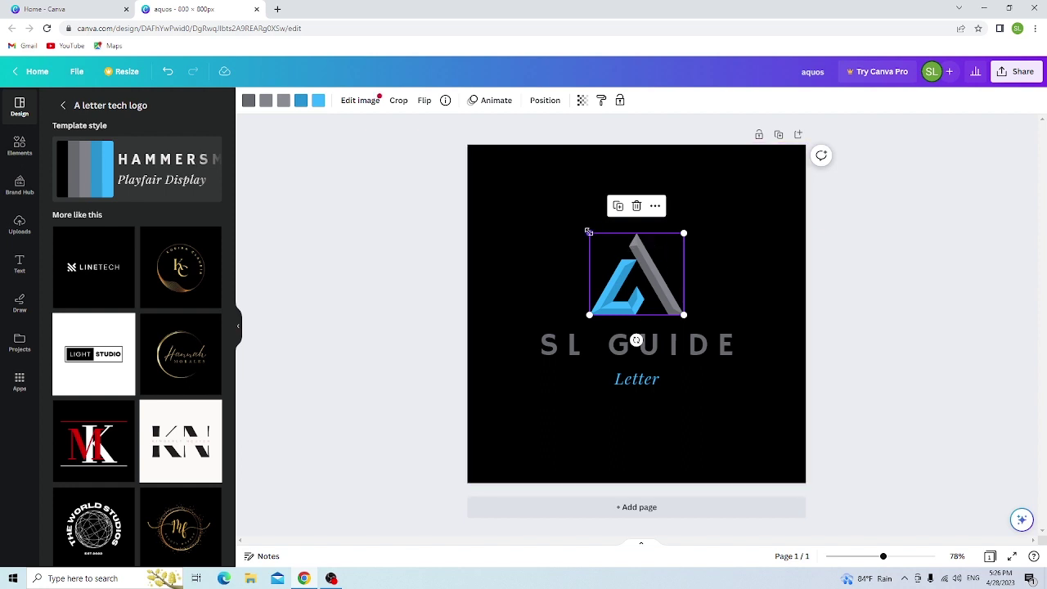
{"action": "left_click_drag", "start_coordinate": [588, 233], "coordinate": [484, 154]}
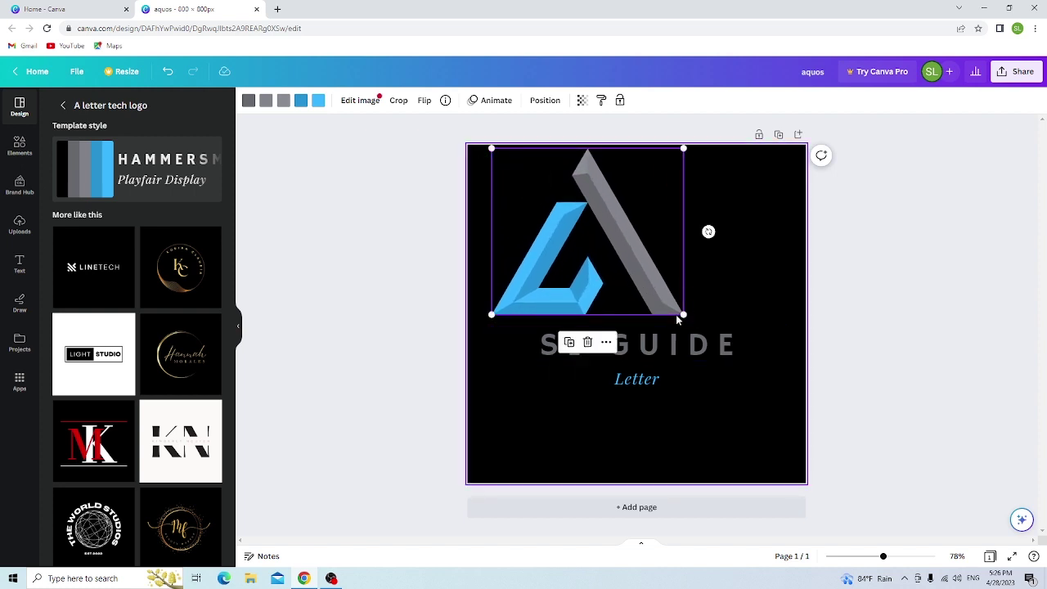
{"action": "left_click_drag", "start_coordinate": [685, 314], "coordinate": [724, 348]}
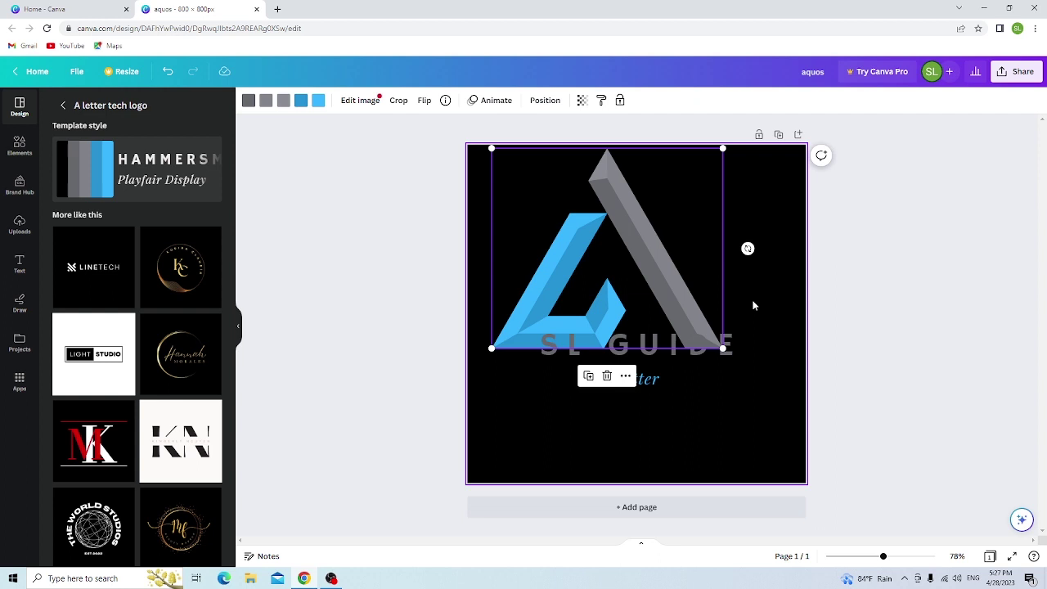
{"action": "left_click", "coordinate": [854, 315]}
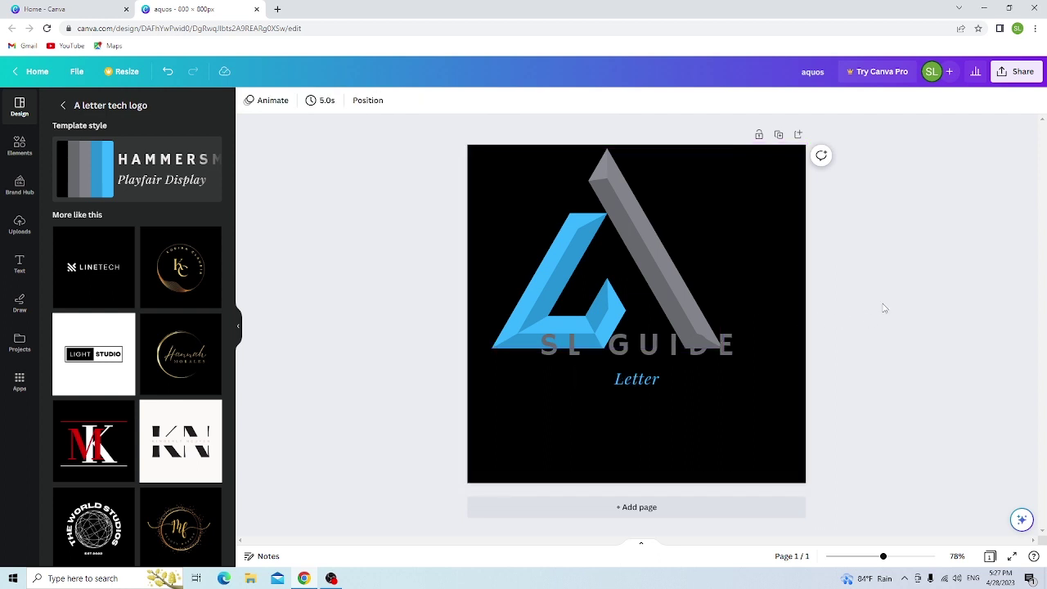
- Centre the triangular graphic horizontally on the page and move the SL GUIDE and Letter texts down to the page's lower edge
{"action": "left_click", "coordinate": [638, 272]}
{"action": "left_click_drag", "start_coordinate": [643, 265], "coordinate": [674, 264]}
{"action": "left_click_drag", "start_coordinate": [666, 352], "coordinate": [652, 453]}
{"action": "mouse_move", "coordinate": [664, 260]}
{"action": "left_mouse_down"}
{"action": "mouse_move", "coordinate": [660, 282]}
{"action": "mouse_move", "coordinate": [670, 275]}
{"action": "left_mouse_up"}
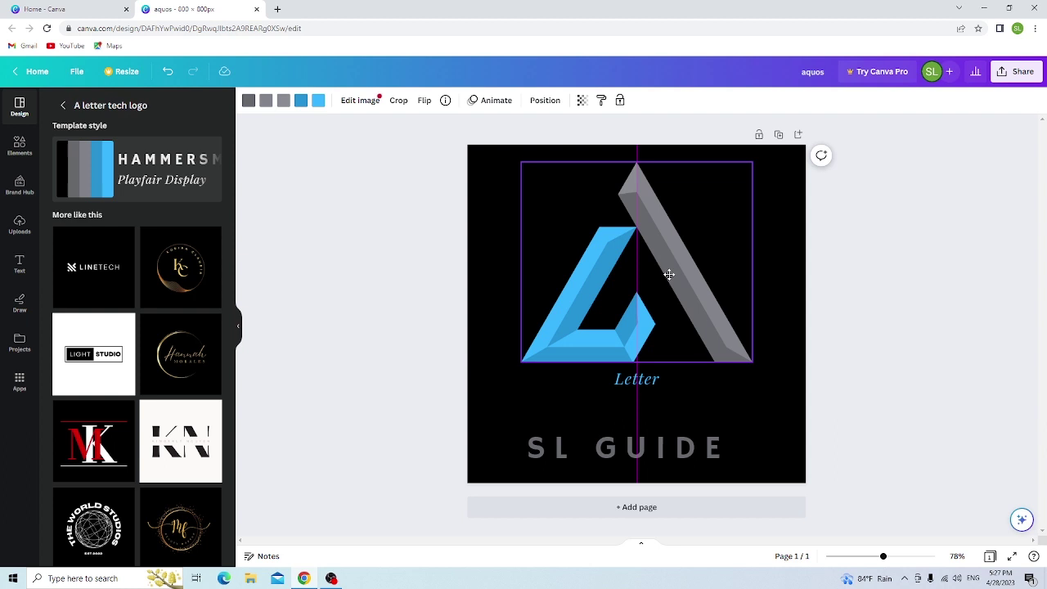
{"action": "left_click_drag", "start_coordinate": [669, 275], "coordinate": [671, 278]}
{"action": "left_click", "coordinate": [618, 384]}
{"action": "left_click_drag", "start_coordinate": [671, 385], "coordinate": [760, 467]}
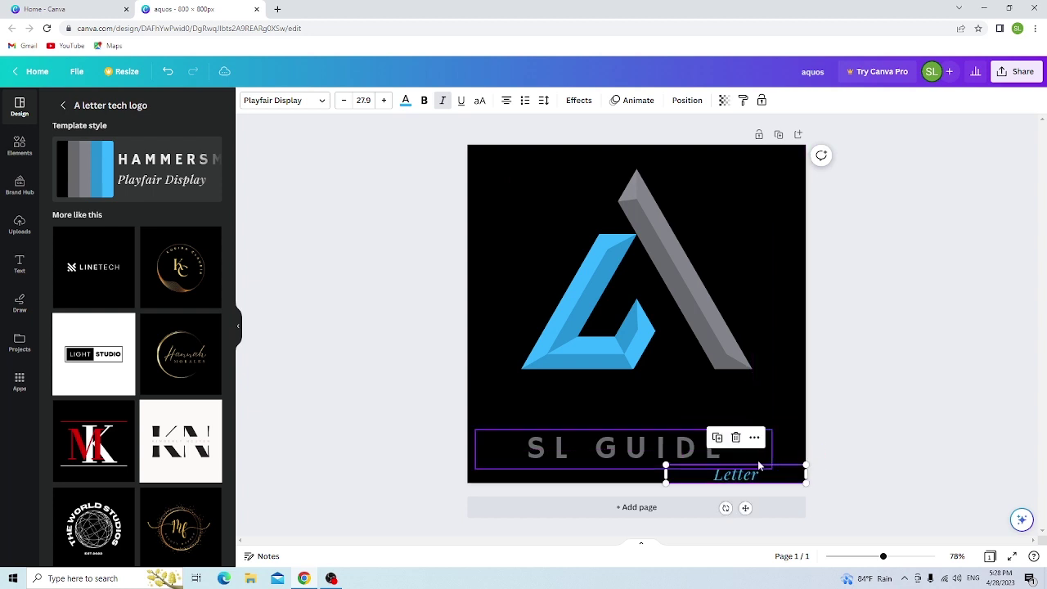
- Place the SL GUIDE text centred directly beneath the graphic and enlarge it to font size 71.4
{"action": "left_click_drag", "start_coordinate": [638, 450], "coordinate": [648, 394]}
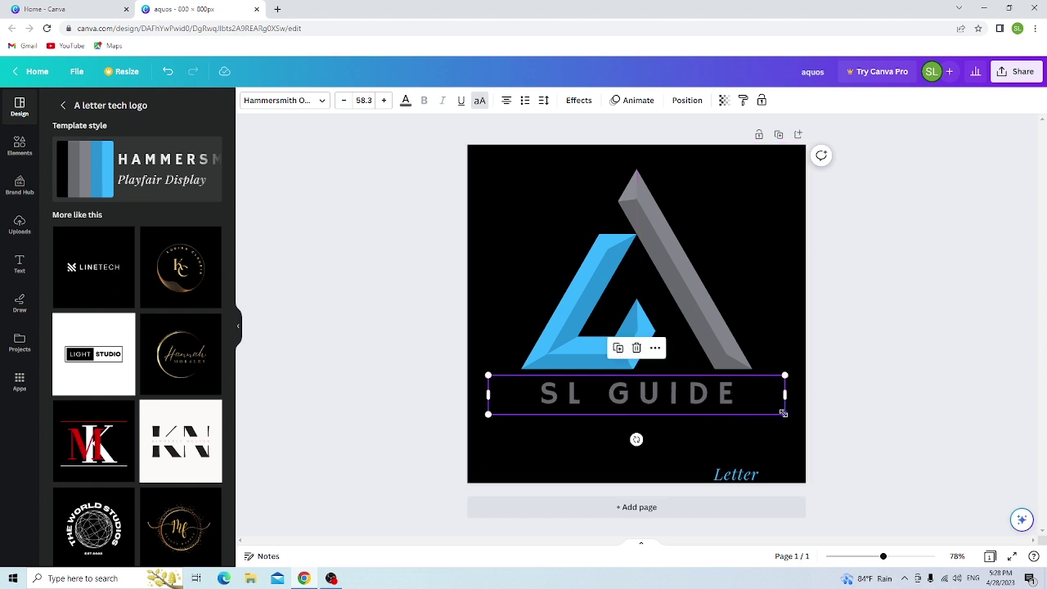
{"action": "left_click_drag", "start_coordinate": [783, 413], "coordinate": [844, 465]}
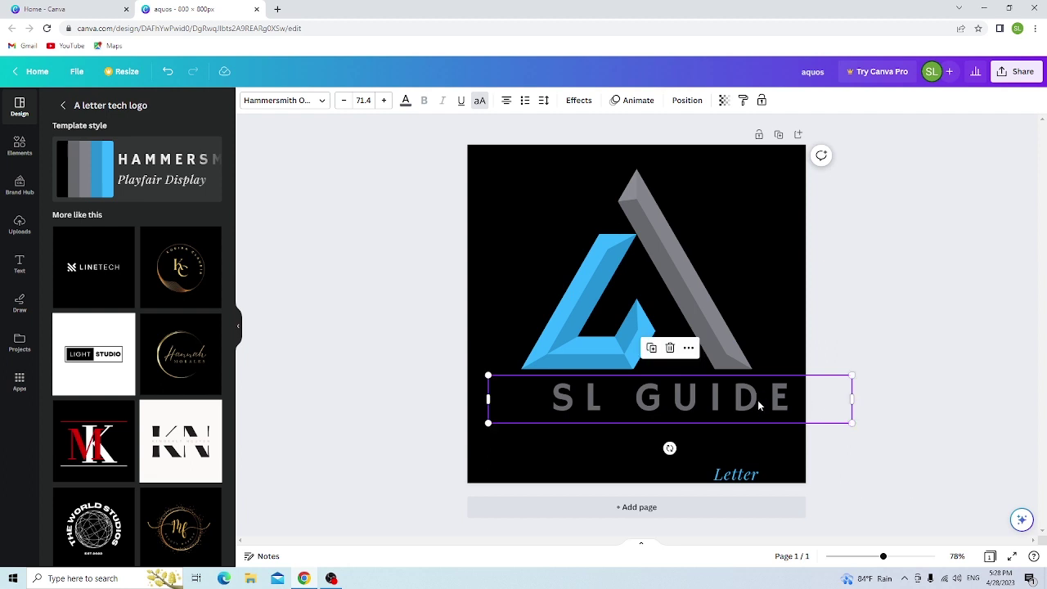
{"action": "left_click_drag", "start_coordinate": [757, 401], "coordinate": [725, 398]}
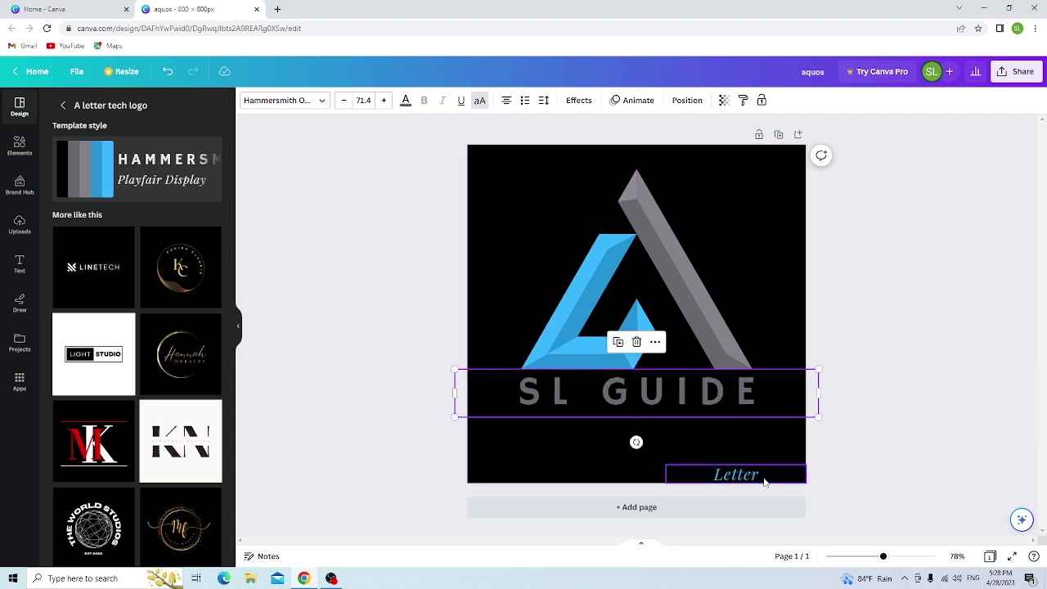
- Replace the Letter tagline in the page's lower-right corner with "Tech Tutorial" and keep its text box selected
{"action": "double_click", "coordinate": [736, 475]}
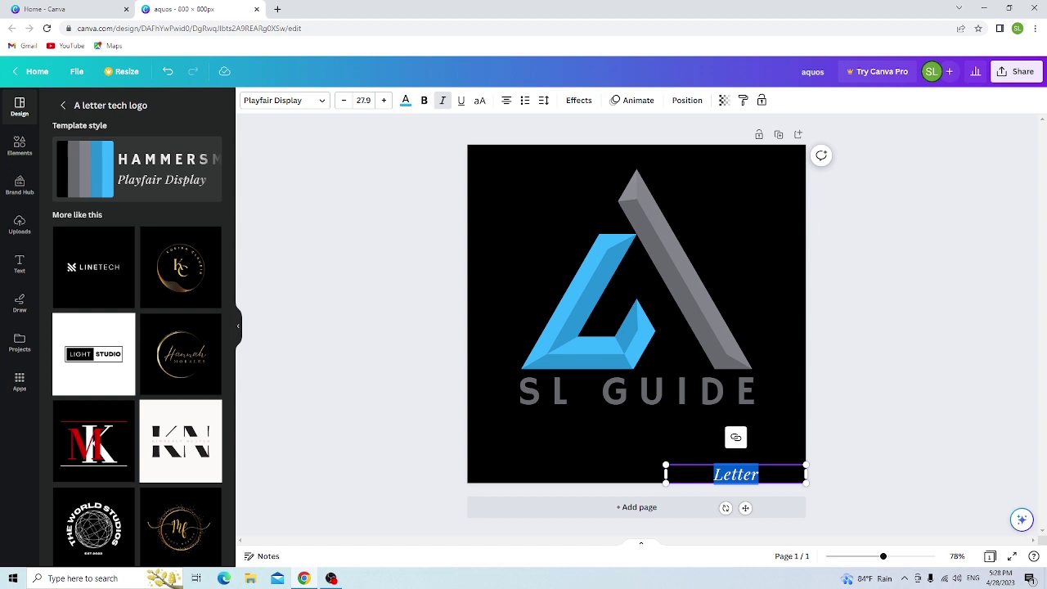
{"action": "type", "text": "Te"}
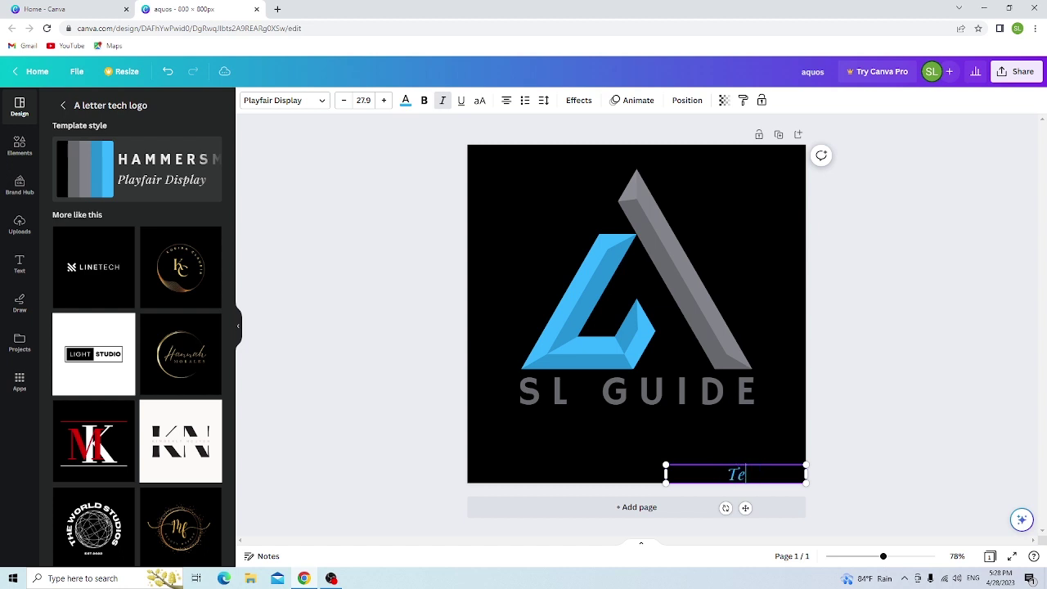
{"action": "type", "text": "ch Tutor"}
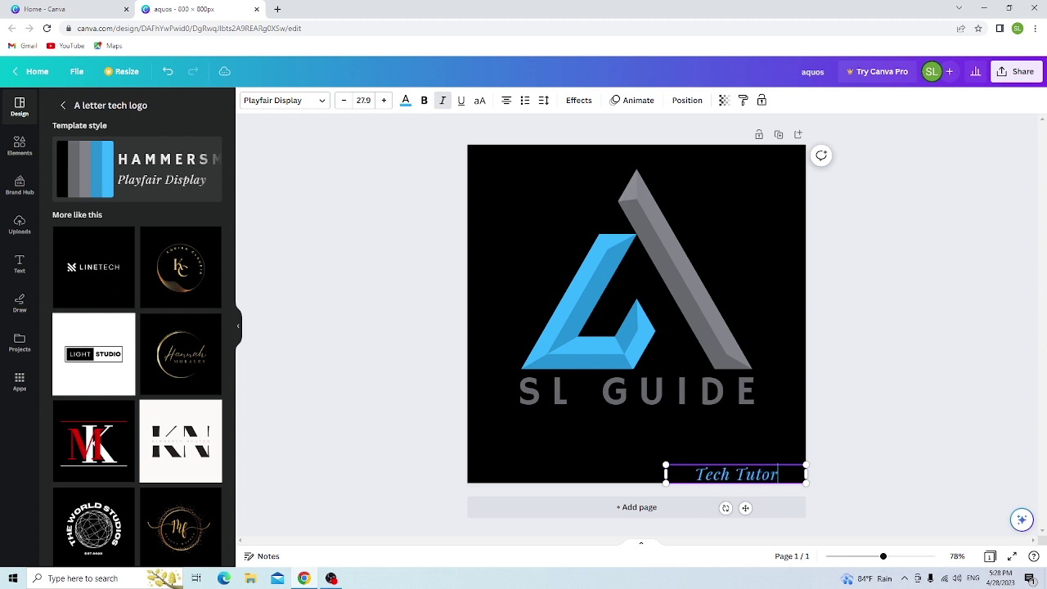
{"action": "type", "text": "ial"}
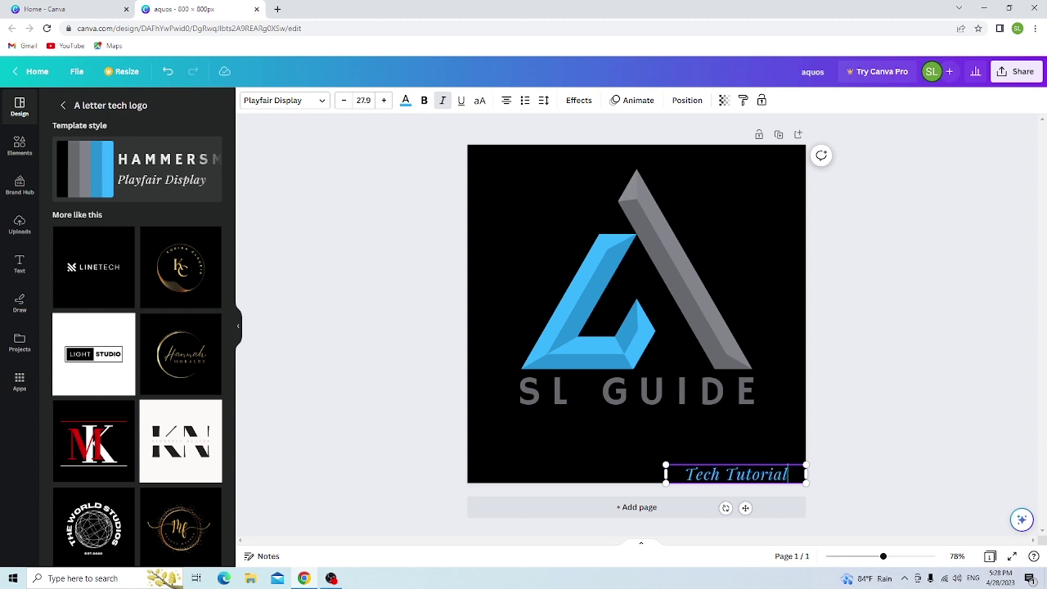
{"action": "left_click", "coordinate": [780, 454]}
{"action": "left_click", "coordinate": [760, 474]}
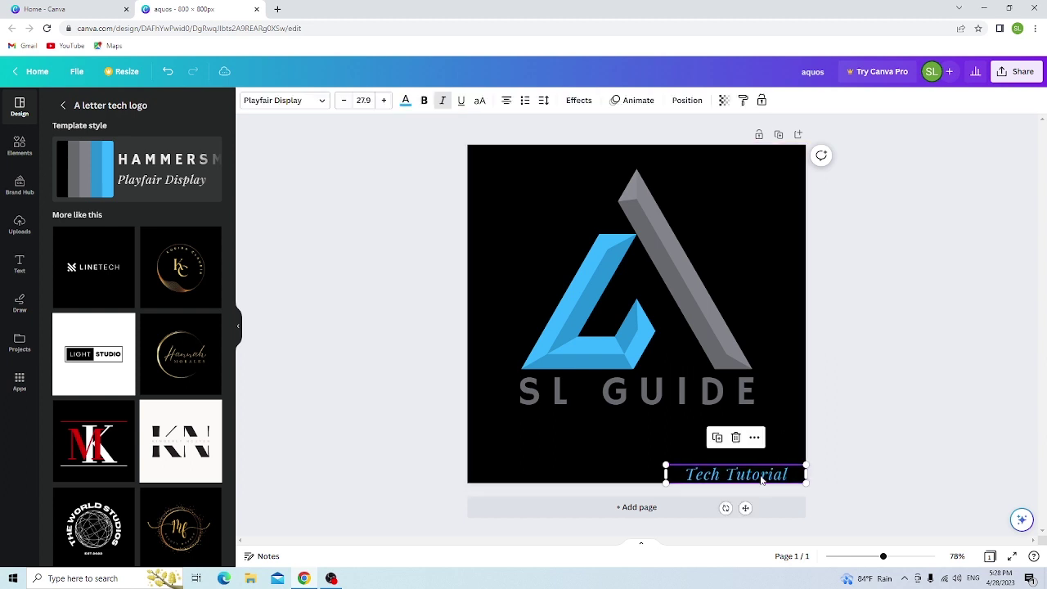
- Move the Tech Tutorial tagline centrally beneath the SL GUIDE title and delete it from the page
{"action": "left_click_drag", "start_coordinate": [760, 475], "coordinate": [664, 423]}
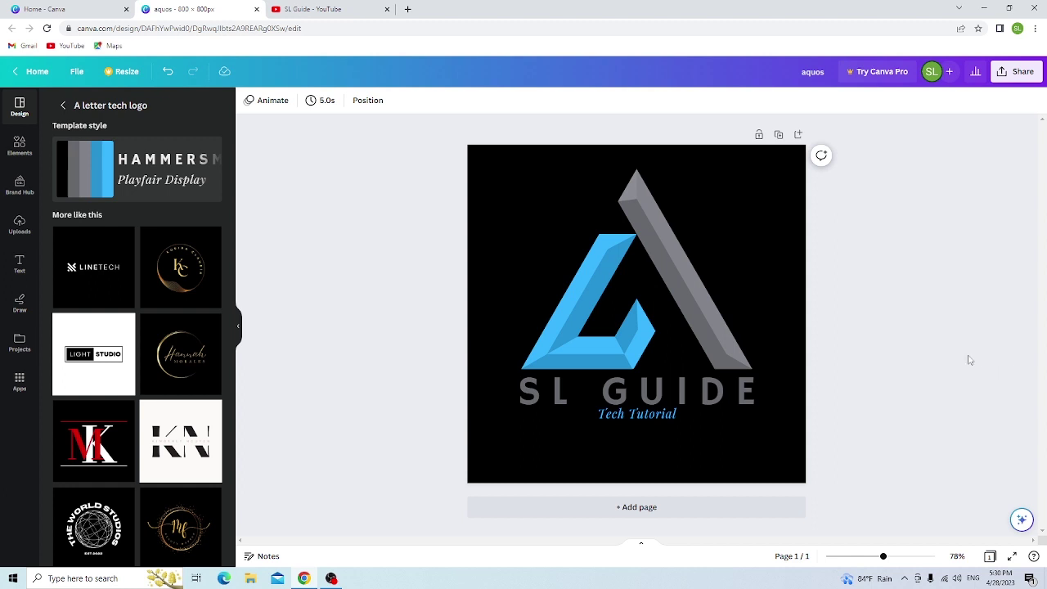
{"action": "left_click", "coordinate": [659, 417]}
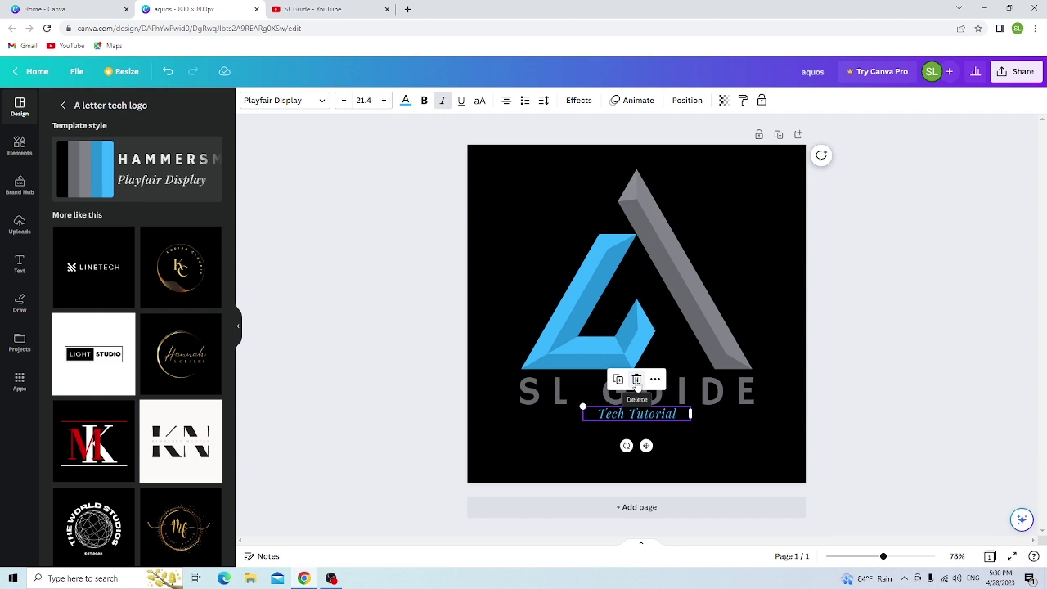
{"action": "left_click", "coordinate": [637, 381]}
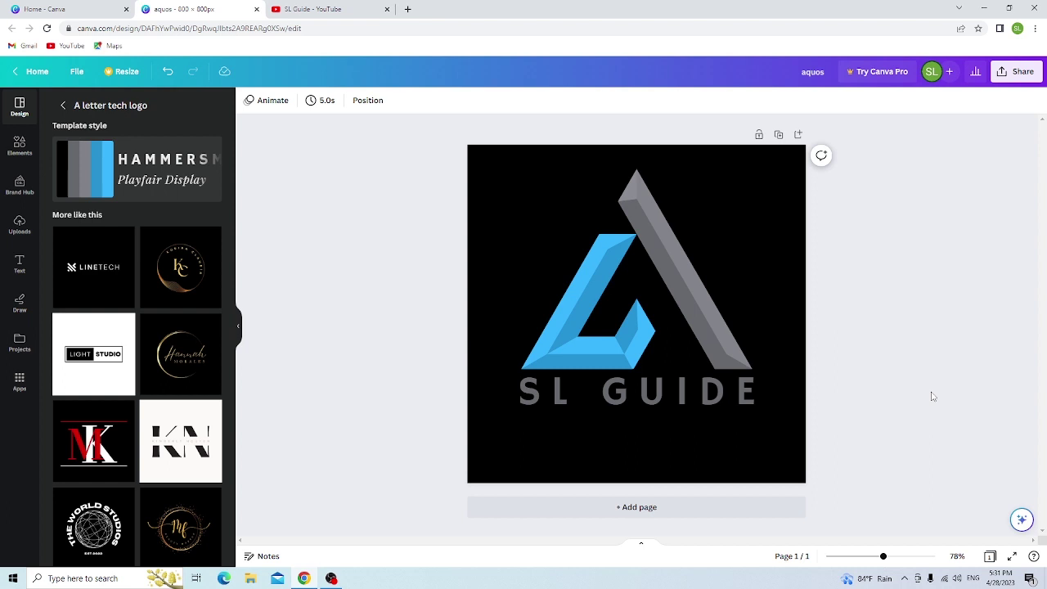
- Download the finished SL GUIDE logo as a PNG at 800 × 800 px
{"action": "left_click", "coordinate": [1029, 77]}
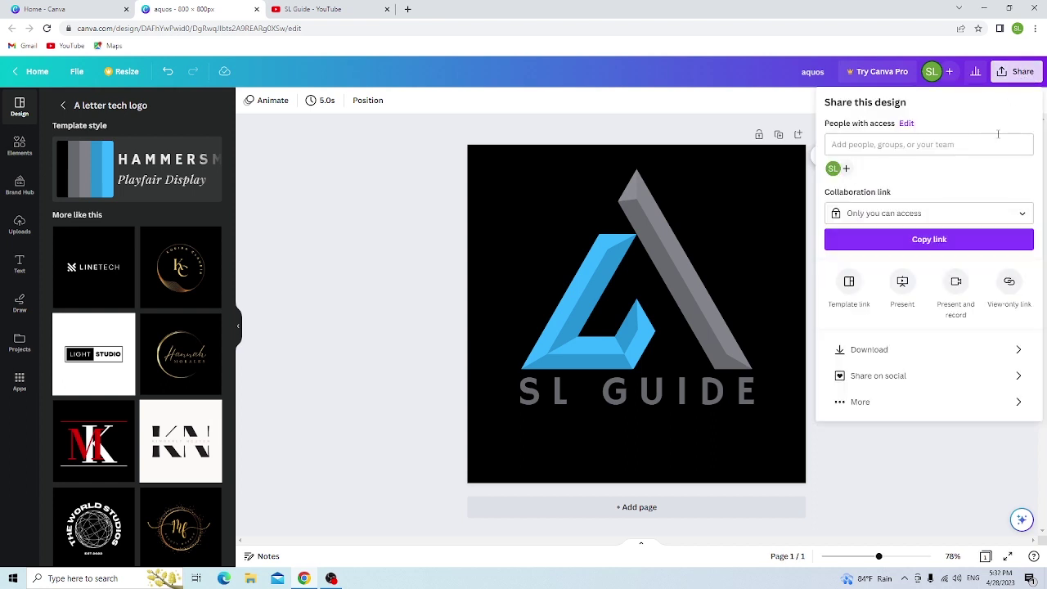
{"action": "left_click", "coordinate": [904, 354]}
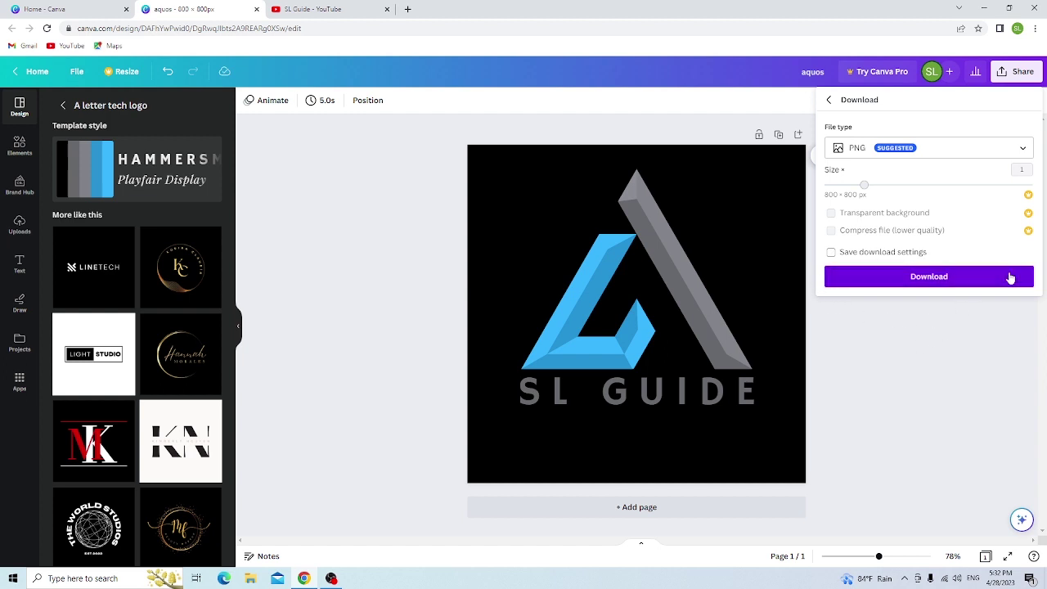
{"action": "left_click", "coordinate": [938, 279]}
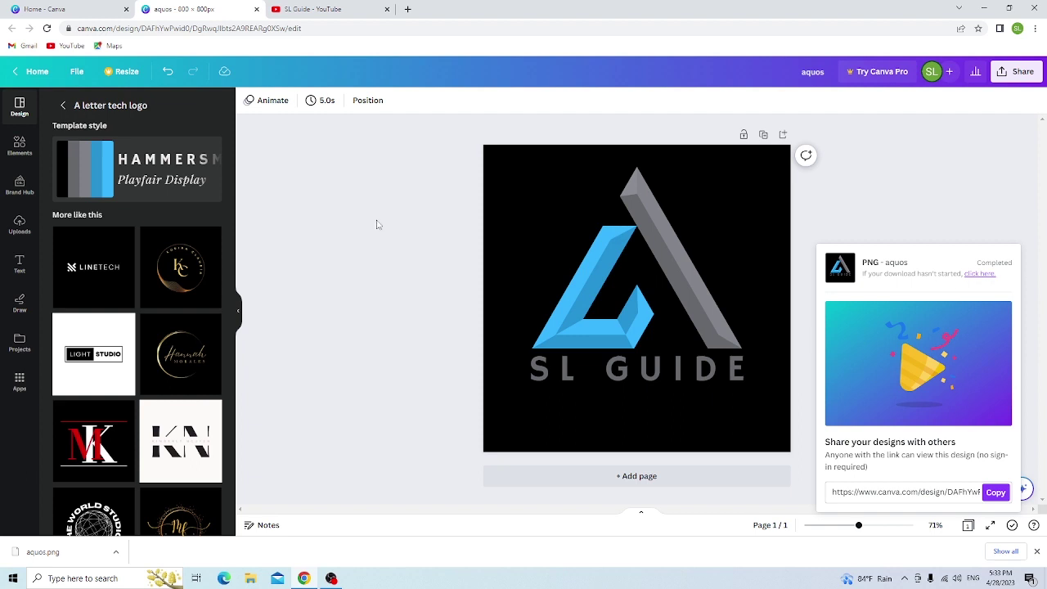
- Create a new Logo design from the home page and apply the dark blue Dovebird Premium template to it
{"action": "left_click", "coordinate": [36, 75]}
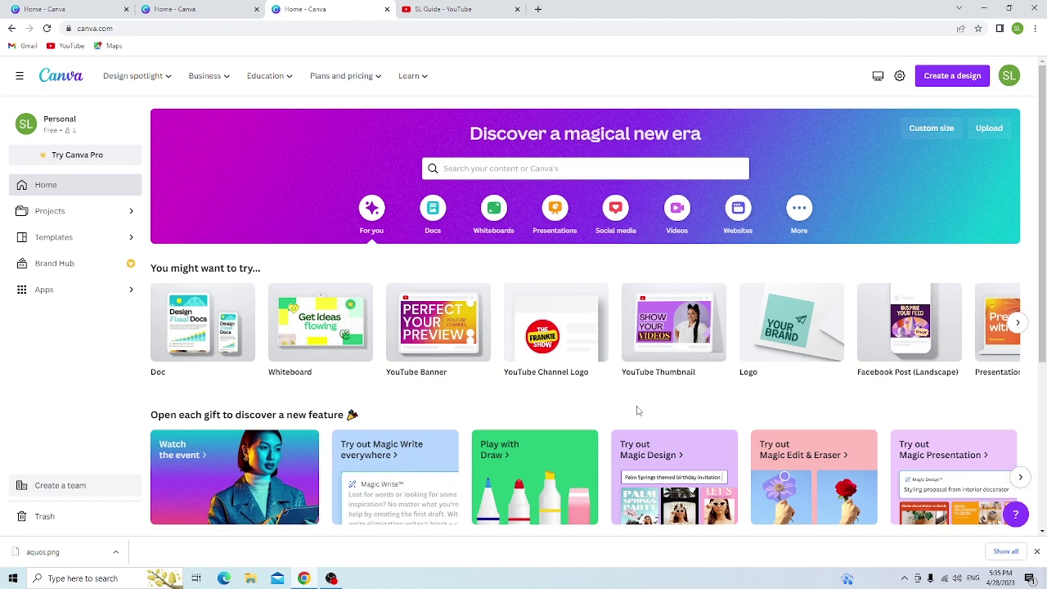
{"action": "left_click", "coordinate": [803, 343]}
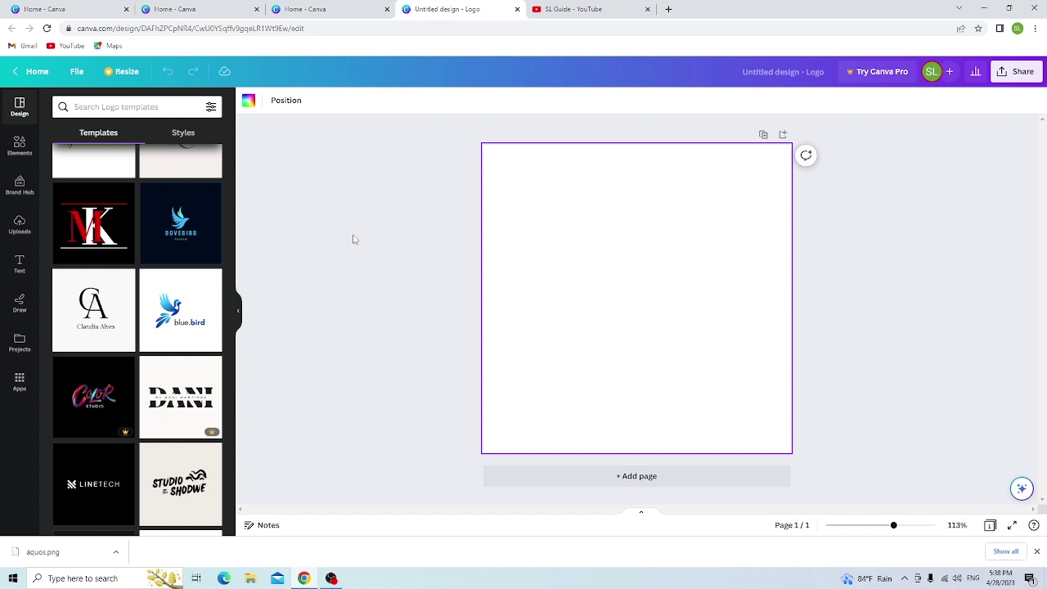
{"action": "left_click", "coordinate": [180, 222]}
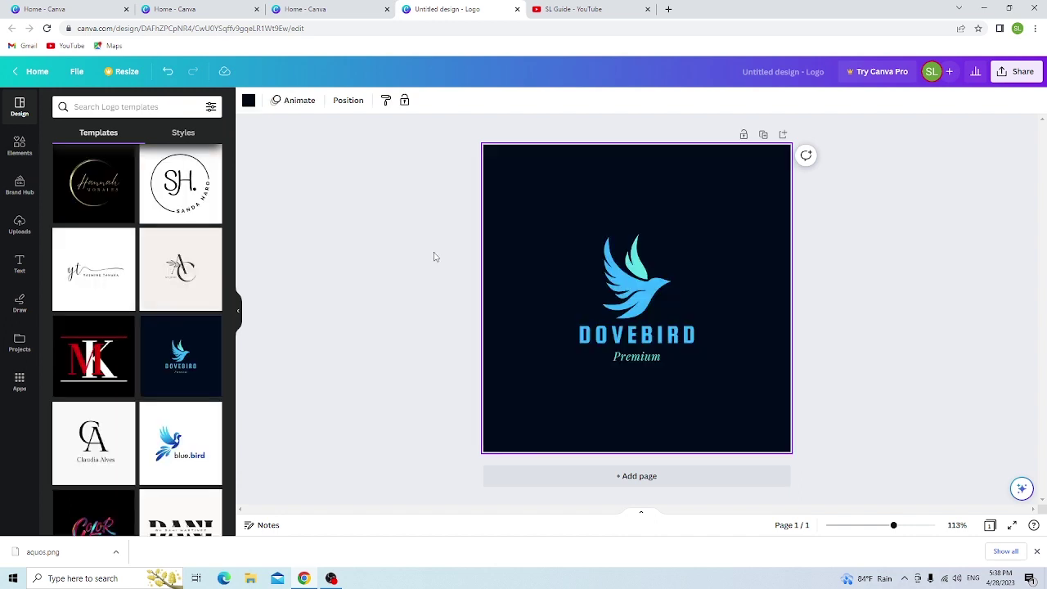